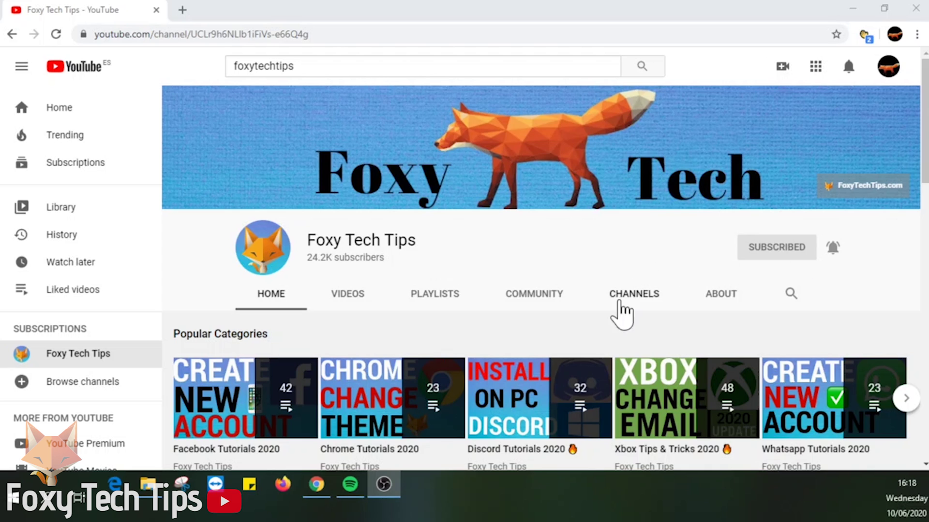
Switch to Spotify, open the Foxy playlist and make it public.
click(350, 488)
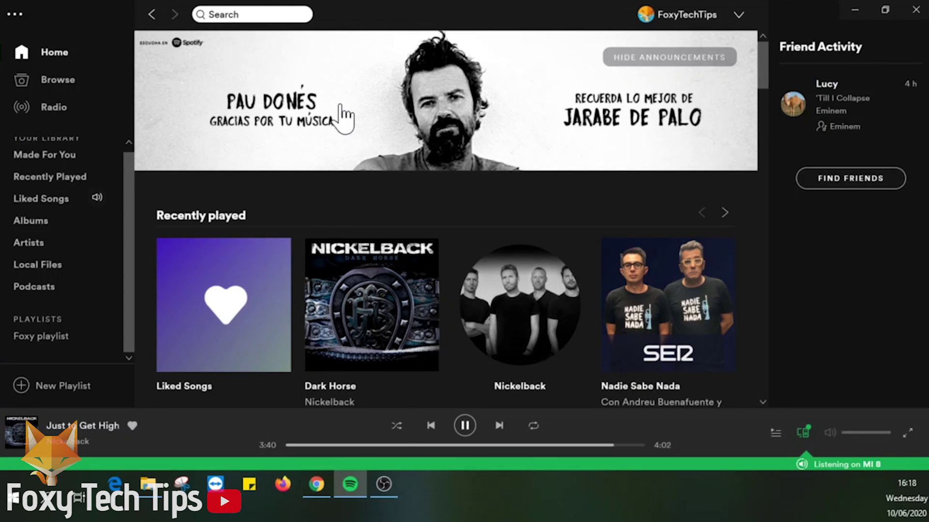
click(27, 336)
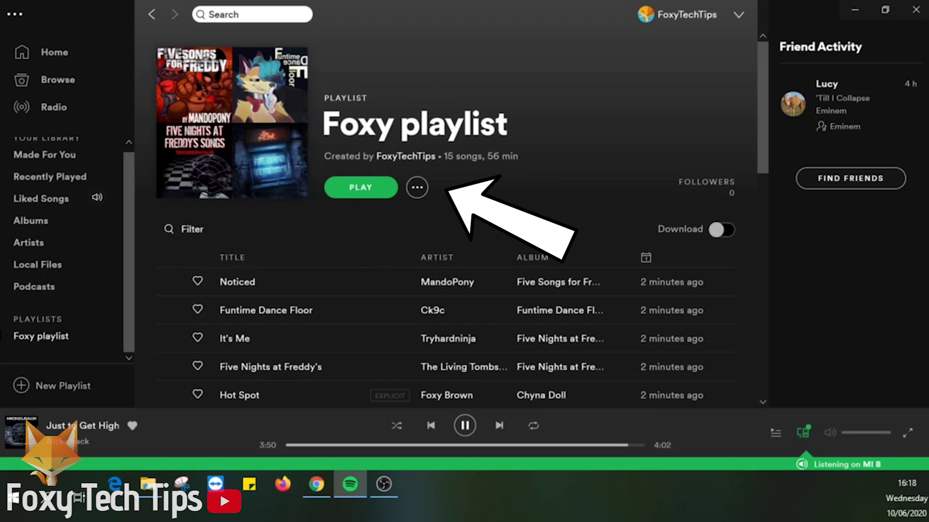
click(422, 187)
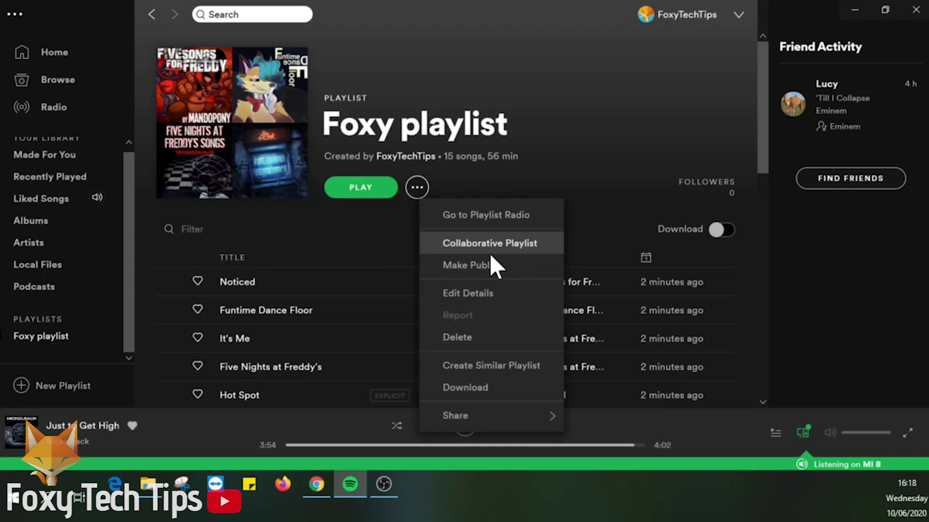
click(477, 264)
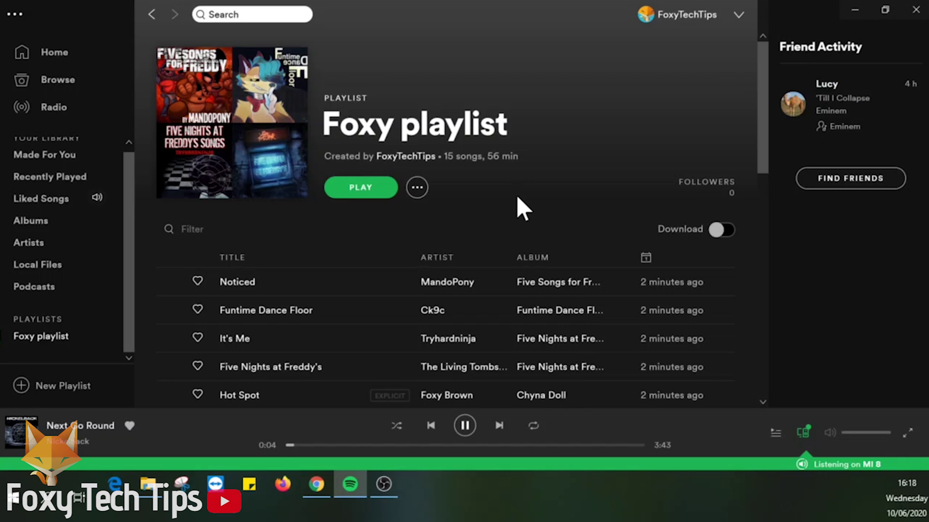
Copy the Foxy playlist's share link and paste it into the blank Notepad document.
click(417, 189)
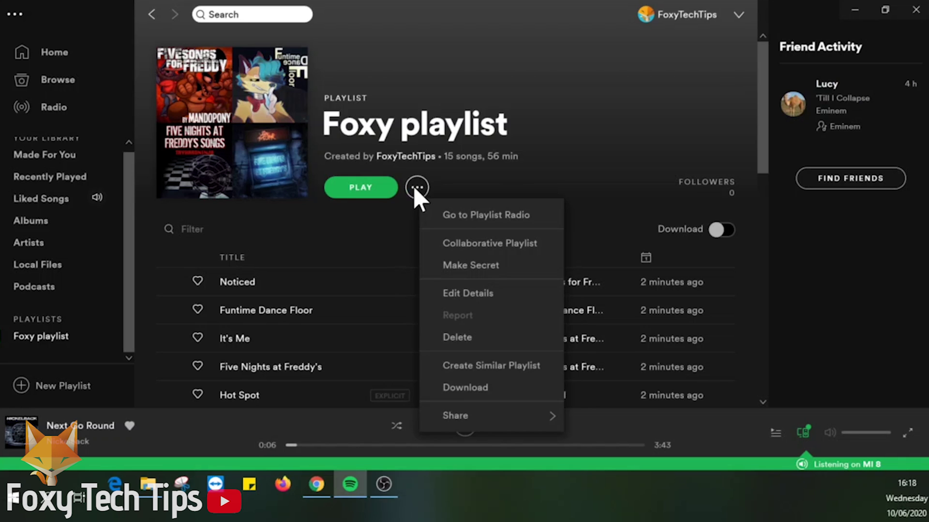
mouse_move(457, 416)
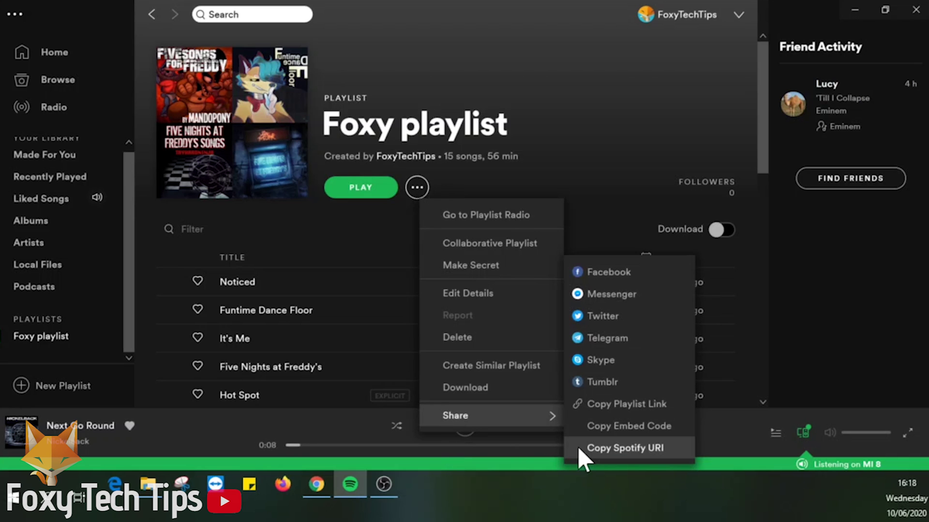
click(626, 405)
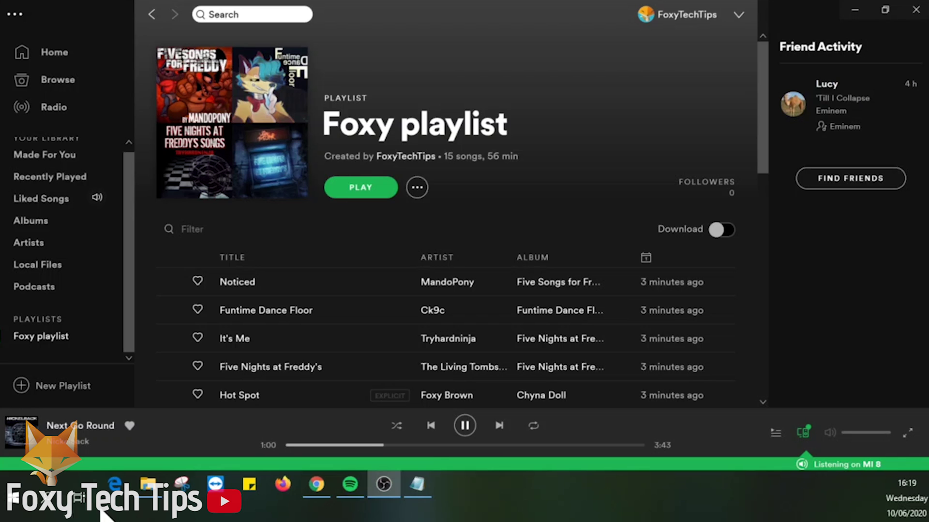
click(418, 486)
right_click(245, 130)
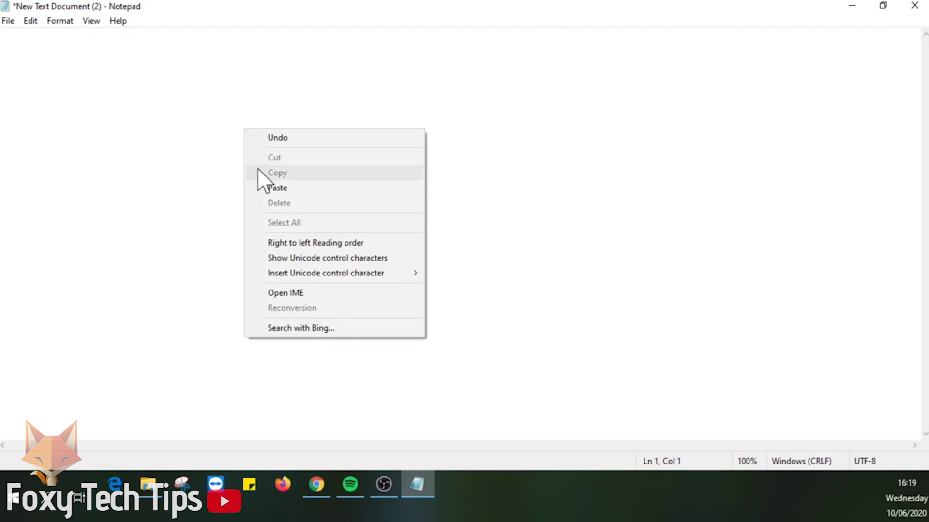
click(261, 188)
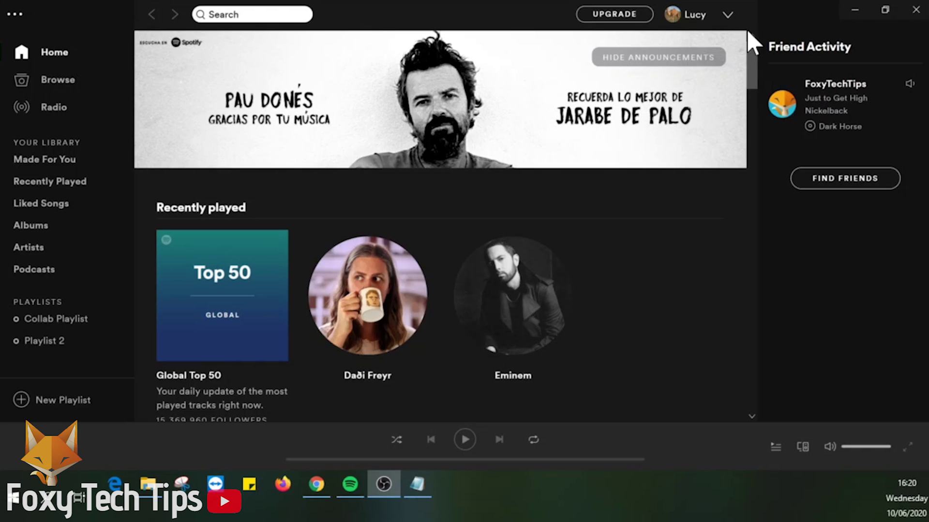
Open the profile page of the account signed in to Spotify.
click(732, 17)
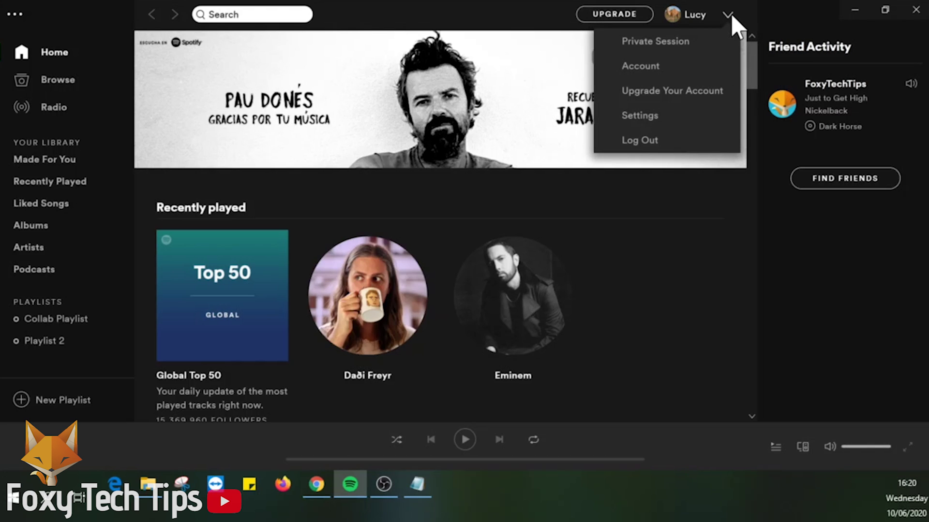
click(689, 24)
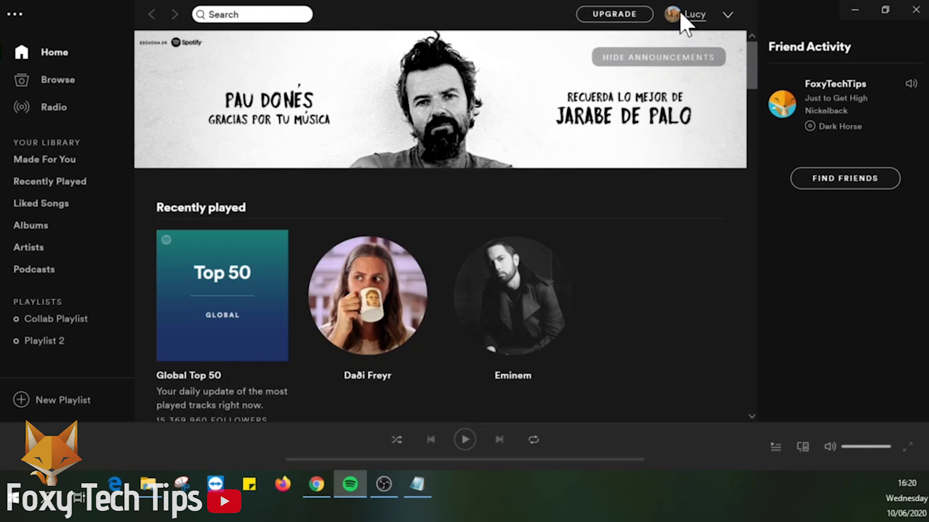
click(682, 14)
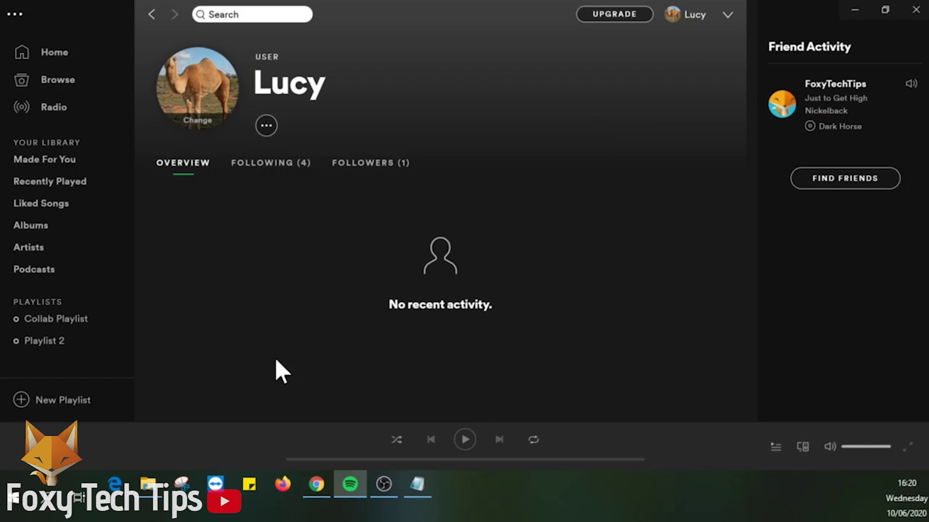
Copy the playlist link from Notepad and open it through Spotify's search.
click(416, 481)
click(264, 34)
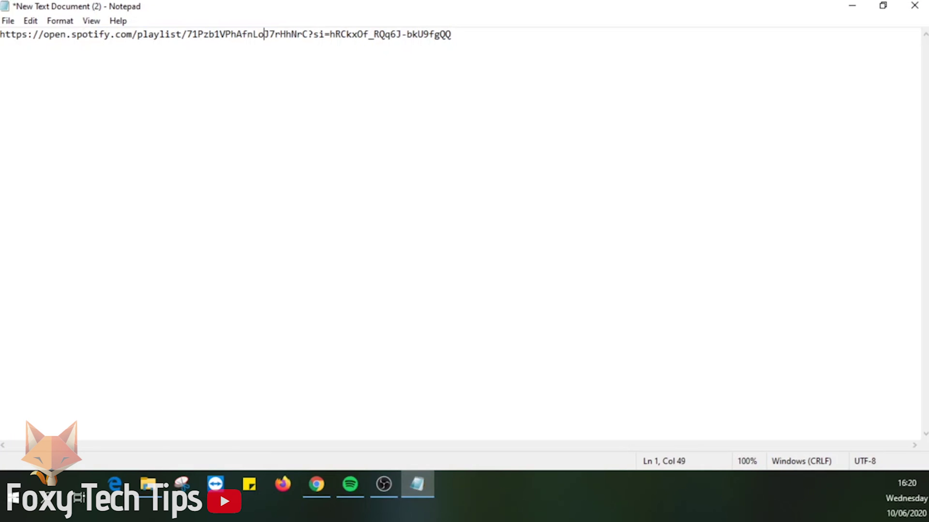
key(ctrl+a)
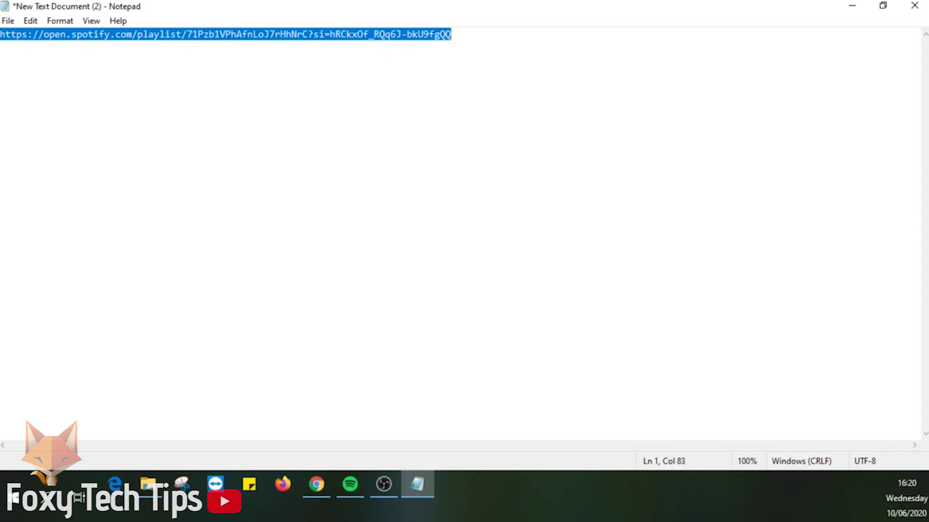
click(364, 489)
key(ctrl+l)
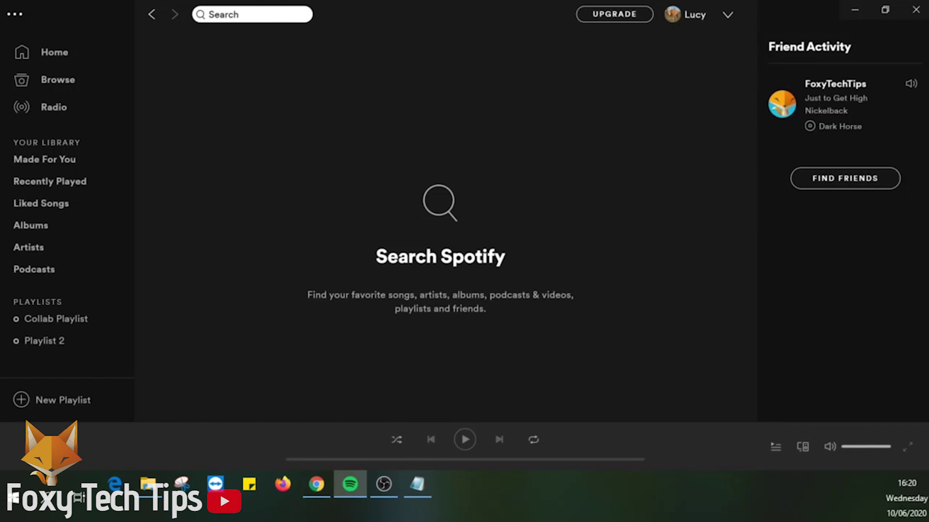
key(ctrl+v)
key(Return)
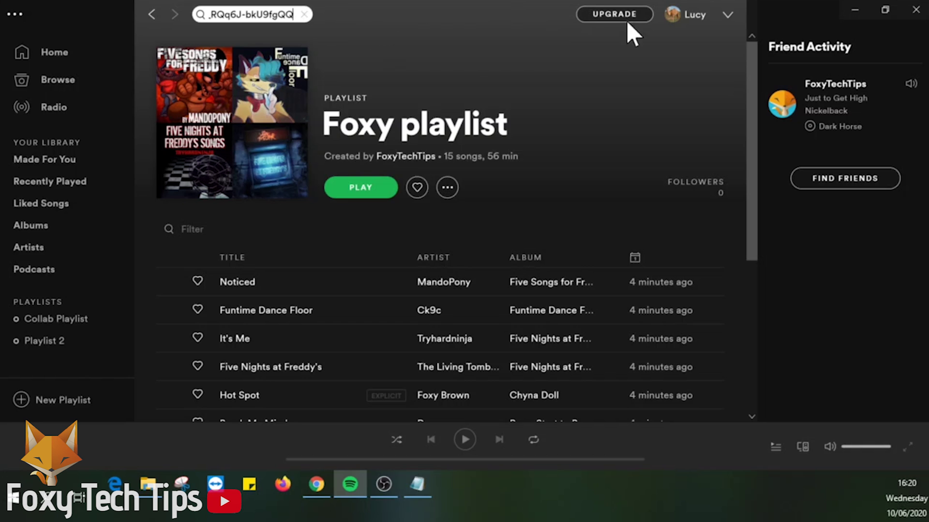
Create a new playlist named "Foxy PlayList" with the description "copied from the original".
scroll(636, 176, down, 2)
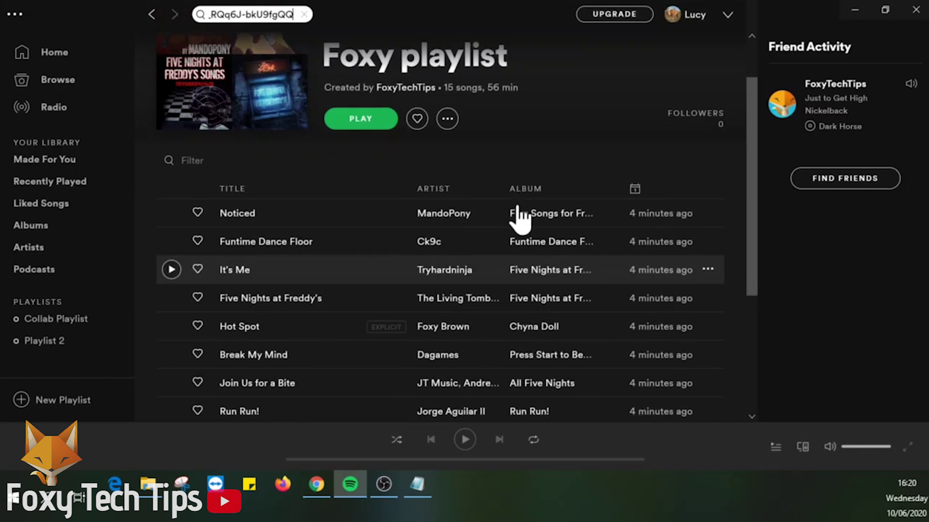
click(26, 399)
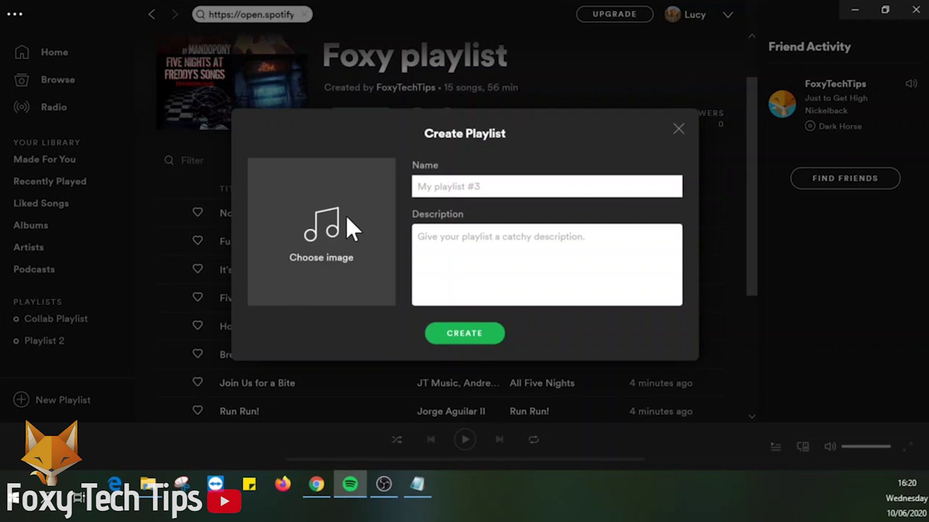
text(Foxy PlayList)
key(Tab)
text(copied from the original)
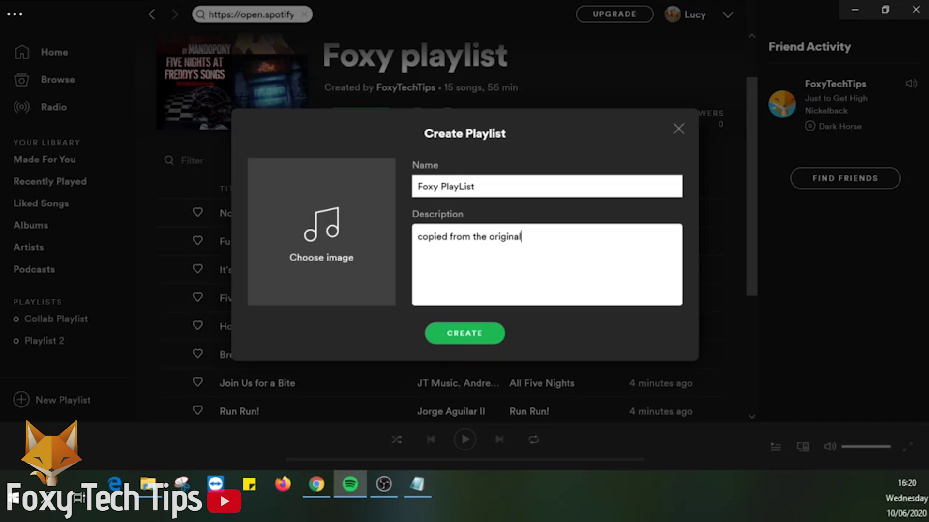
click(453, 333)
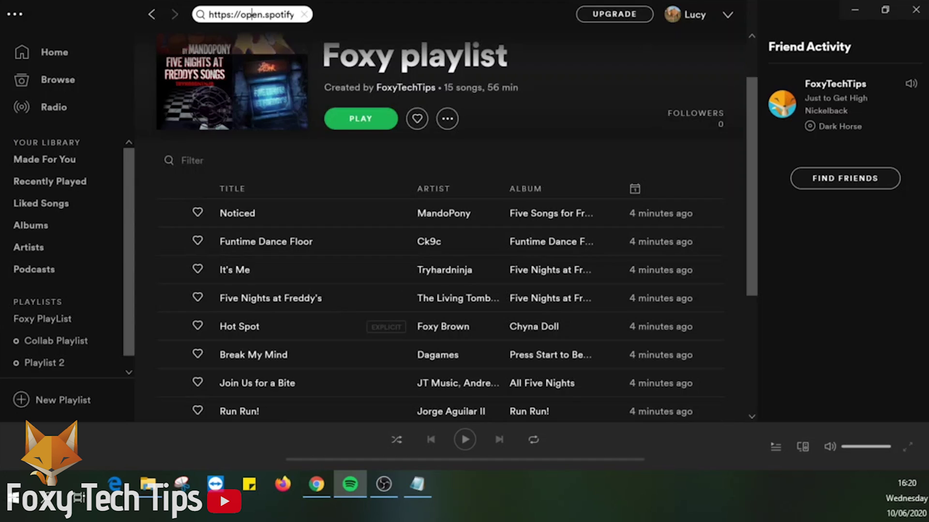
Select all songs in the original Foxy playlist and add them to the new Foxy PlayList.
click(336, 203)
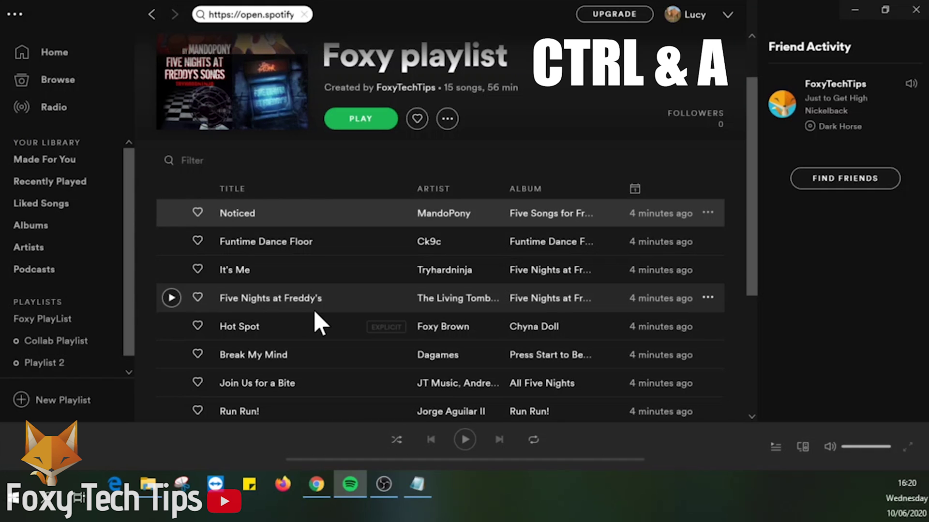
key(ctrl+a)
scroll(399, 318, down, 3)
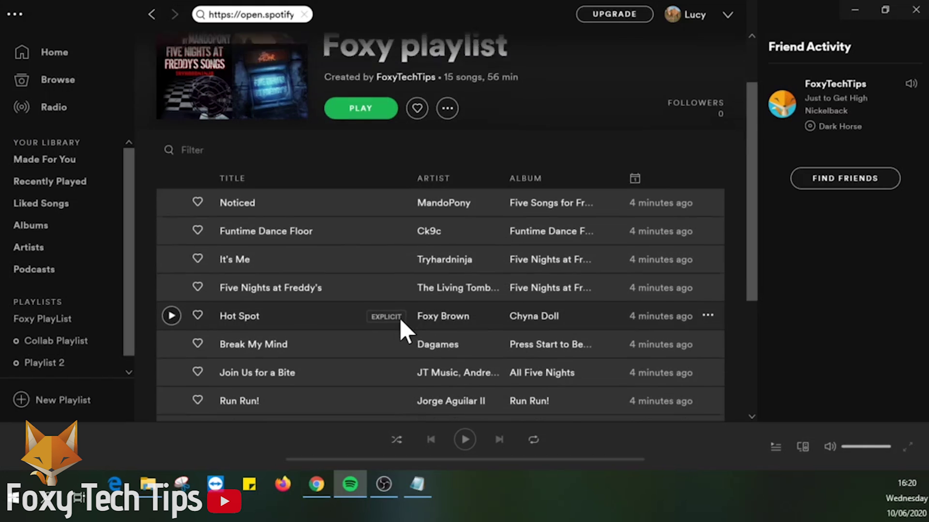
scroll(355, 324, up, 5)
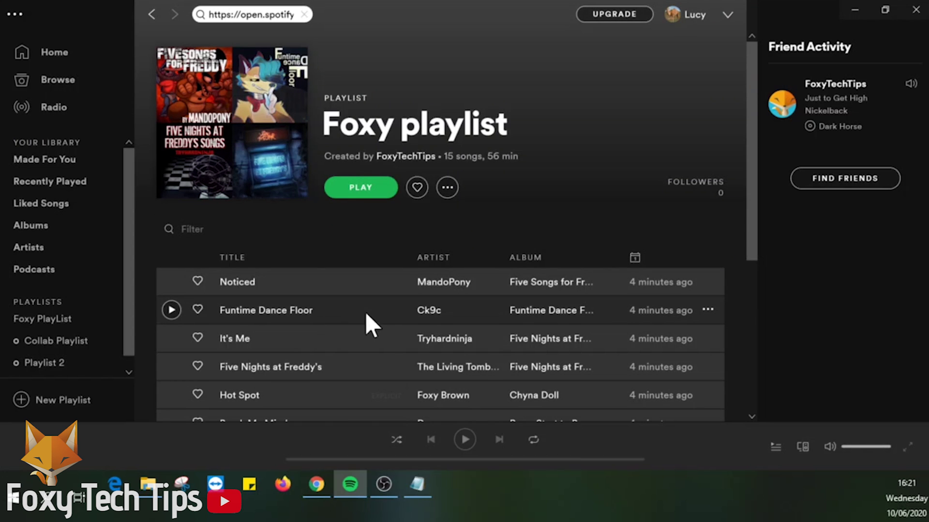
drag(366, 314, 48, 318)
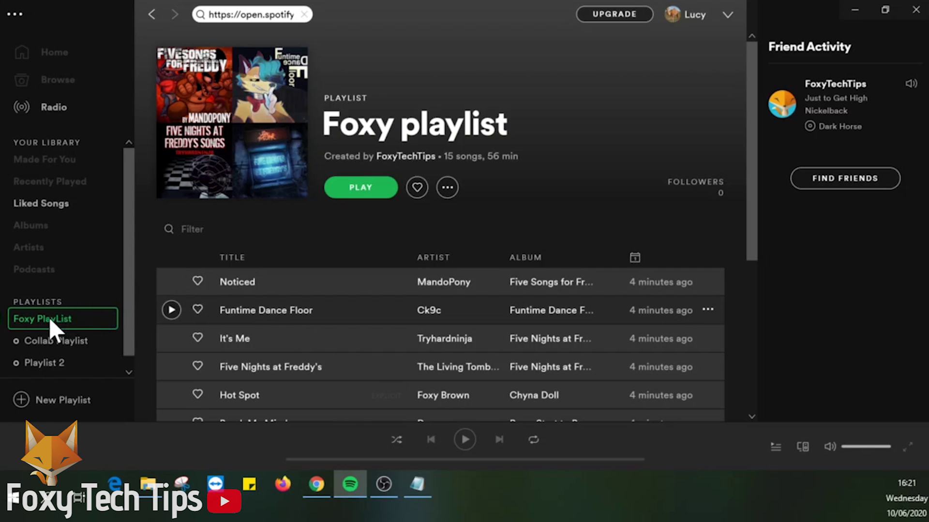
Open the new Foxy PlayList, leave its details unedited and clear the pasted link from the search.
click(49, 318)
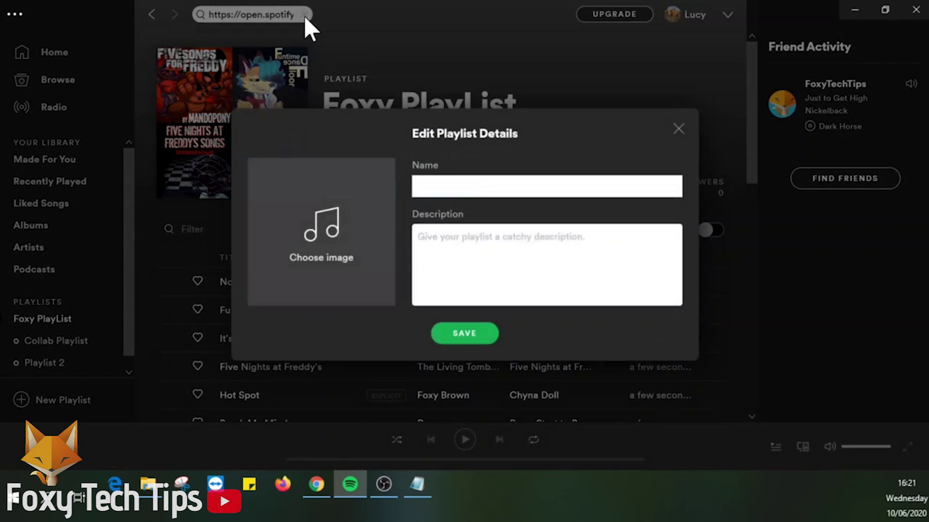
click(304, 19)
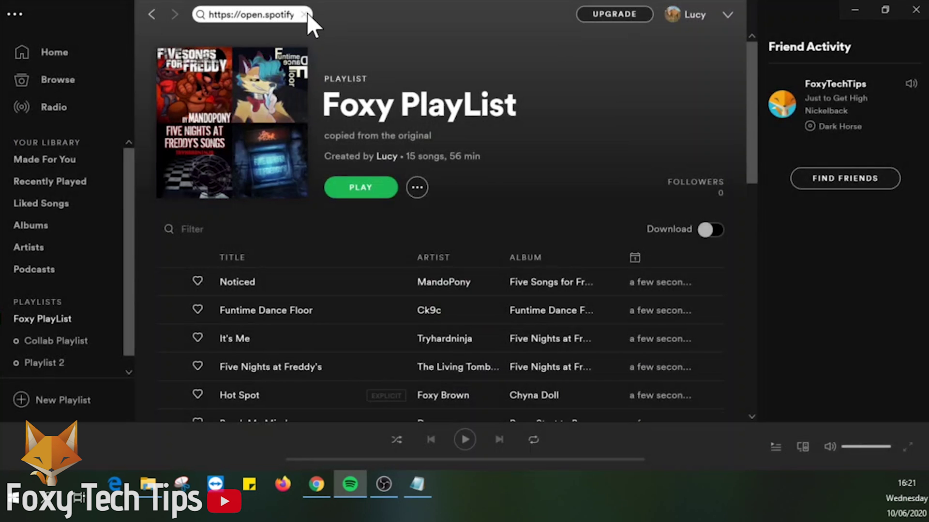
click(305, 15)
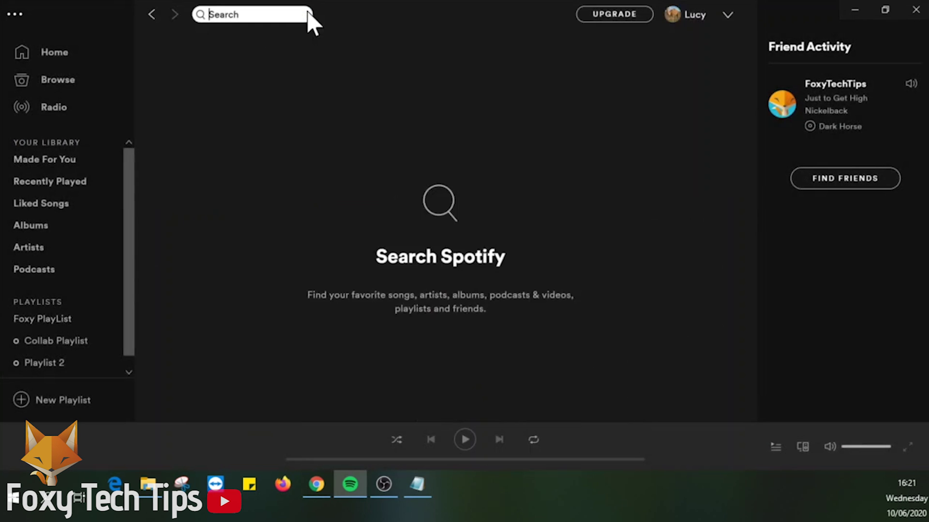
Reopen the new Foxy PlayList and look through its copied songs.
click(45, 319)
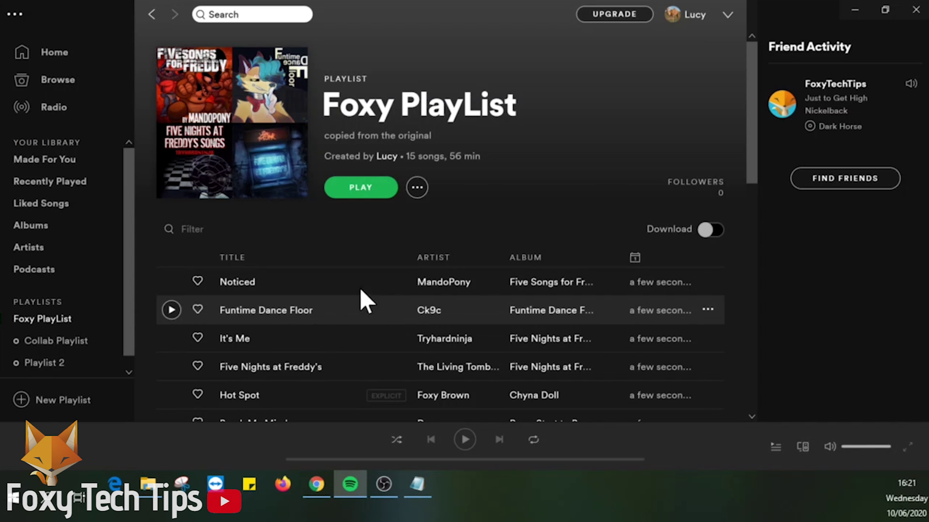
scroll(245, 324, down, 2)
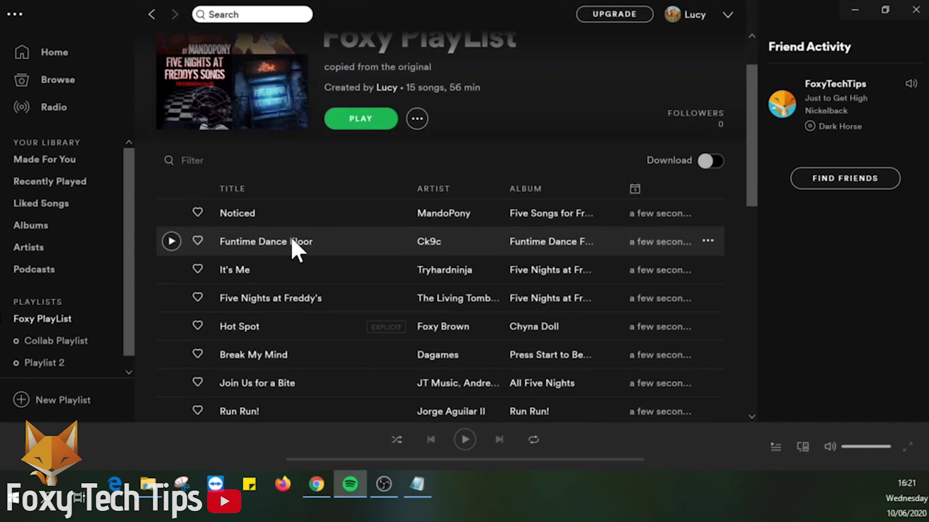
scroll(214, 288, down, 4)
scroll(355, 194, up, 6)
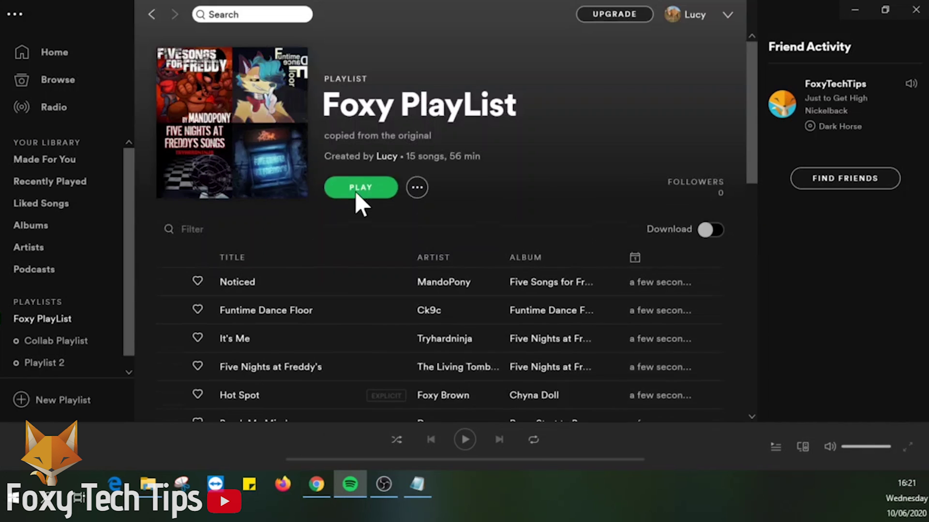
scroll(356, 193, down, 2)
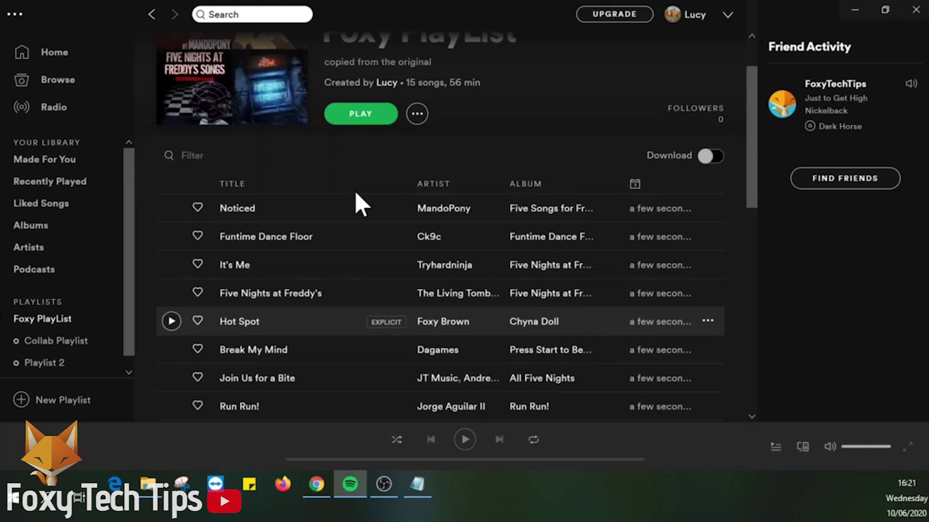